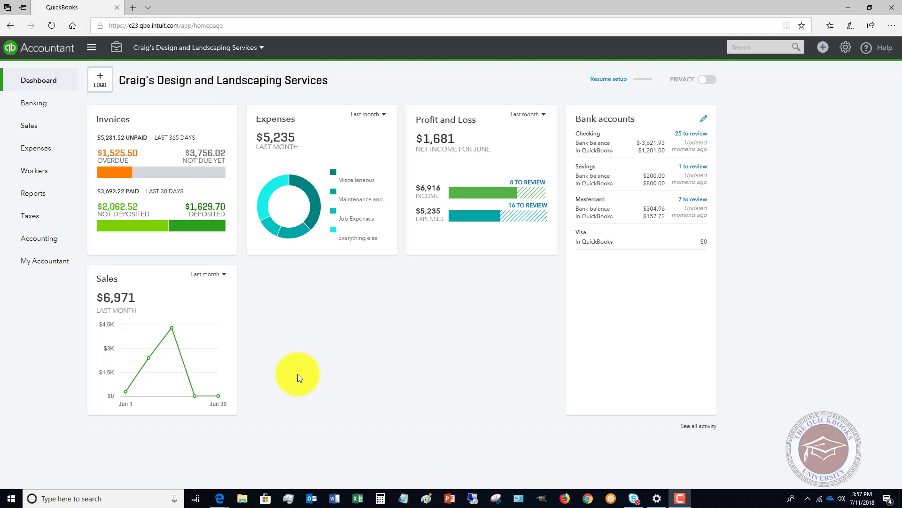
Switch on Progress Invoicing in the Sales settings and save the change.
click(845, 47)
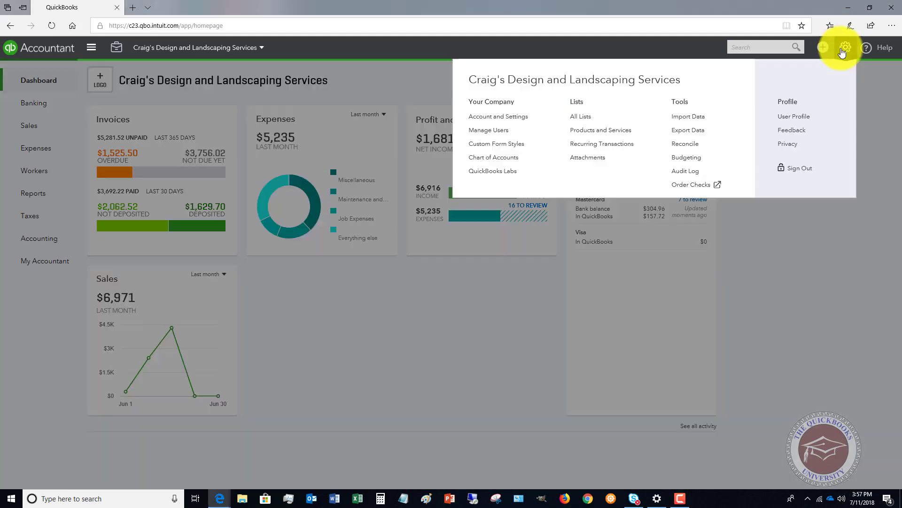
click(512, 118)
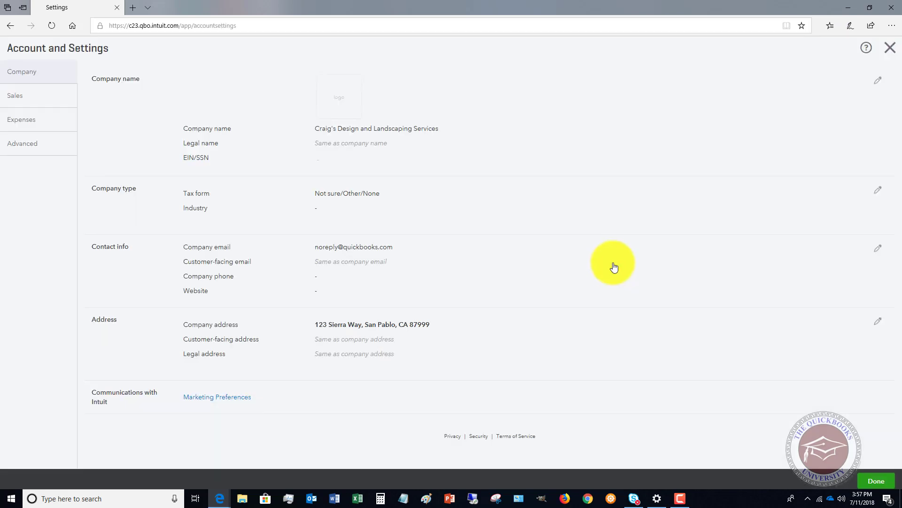
click(26, 98)
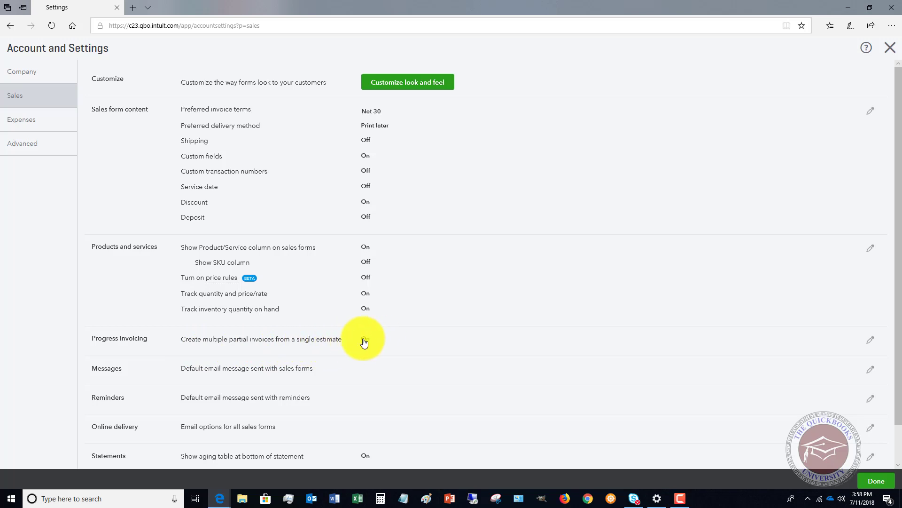
click(323, 339)
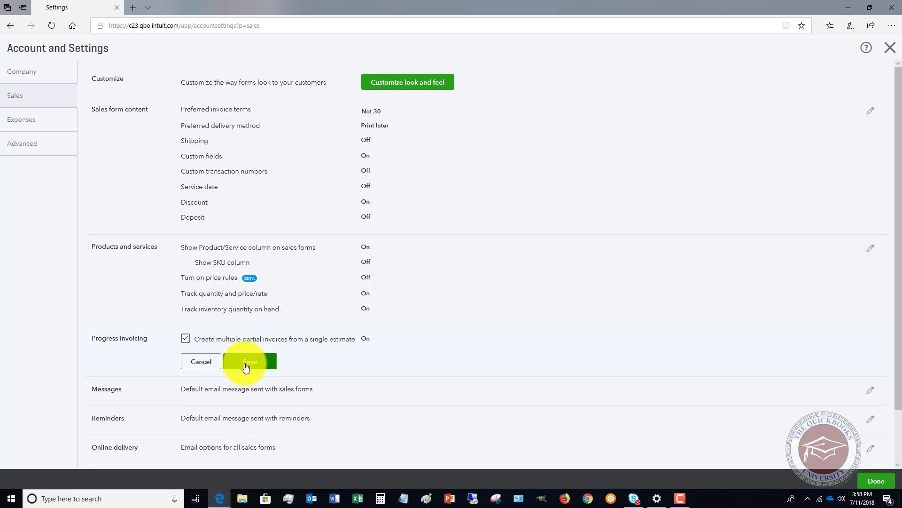
click(876, 481)
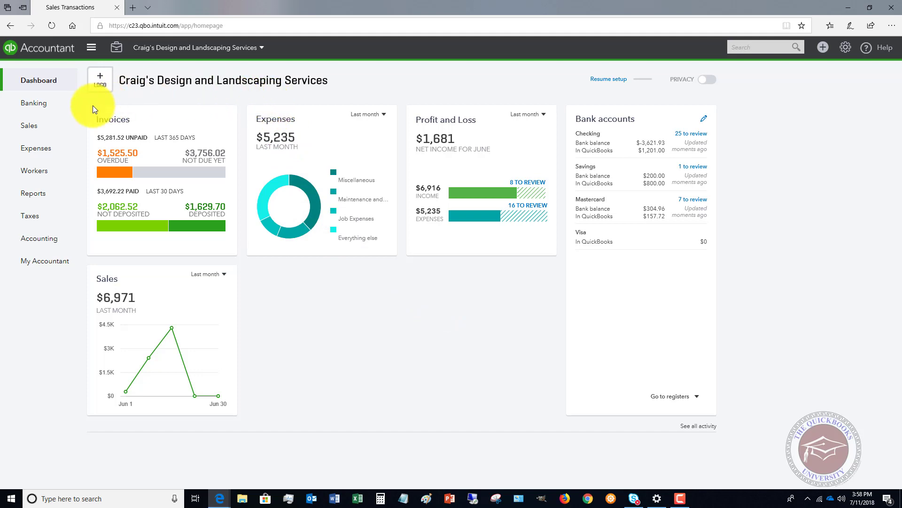
Filter sales transactions to accepted estimates, leaving only estimate 1002 for $4,700.00.
click(39, 127)
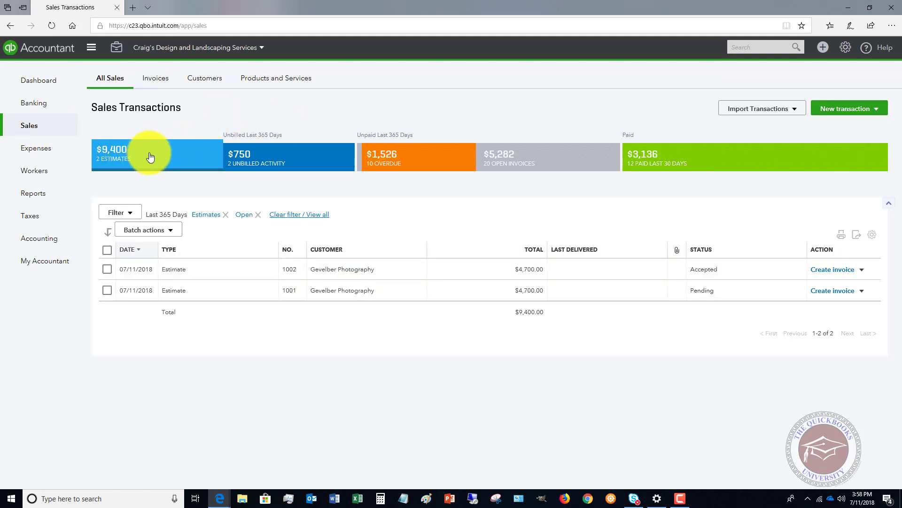
click(167, 156)
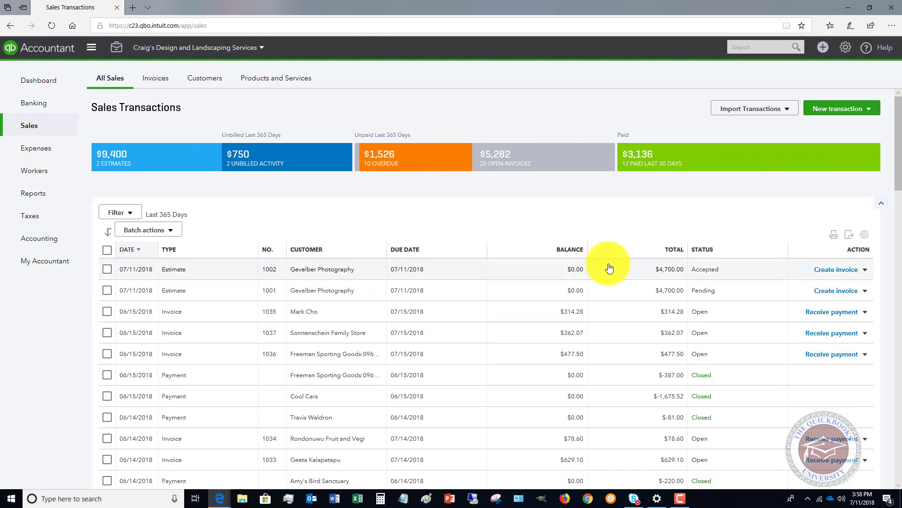
click(134, 215)
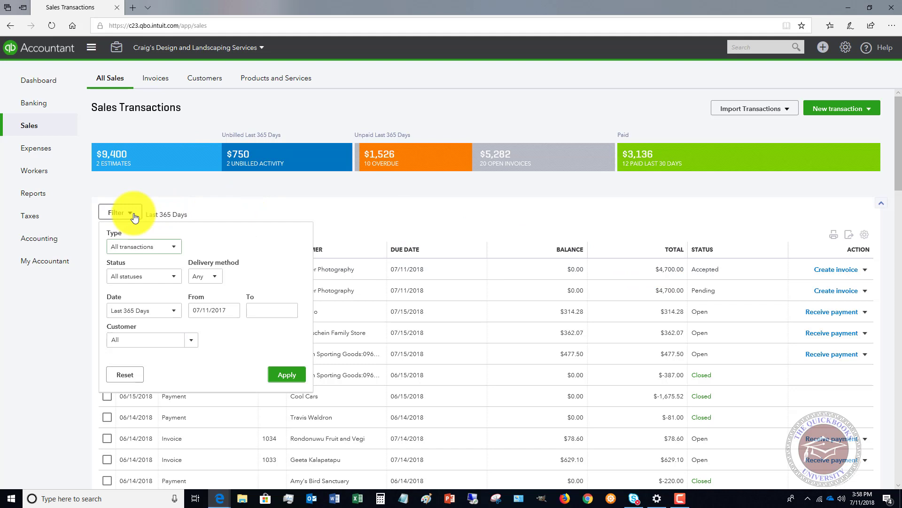
click(174, 279)
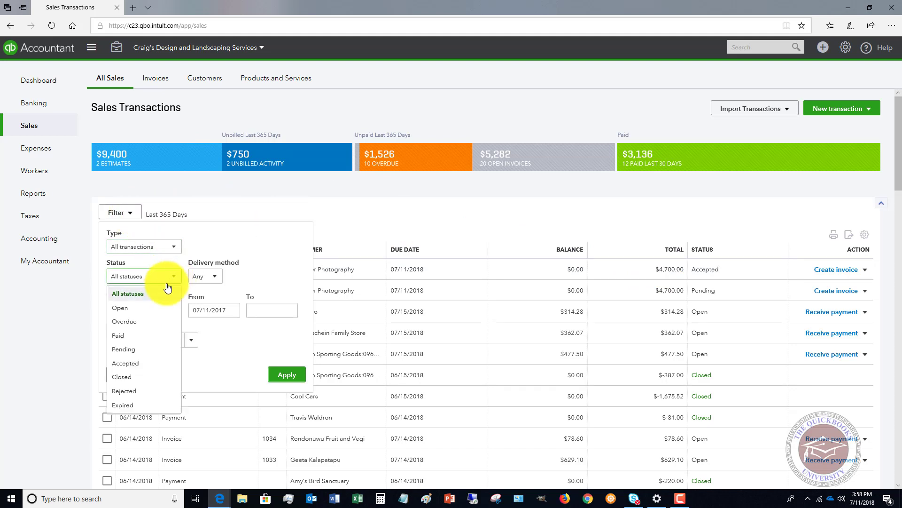
click(125, 363)
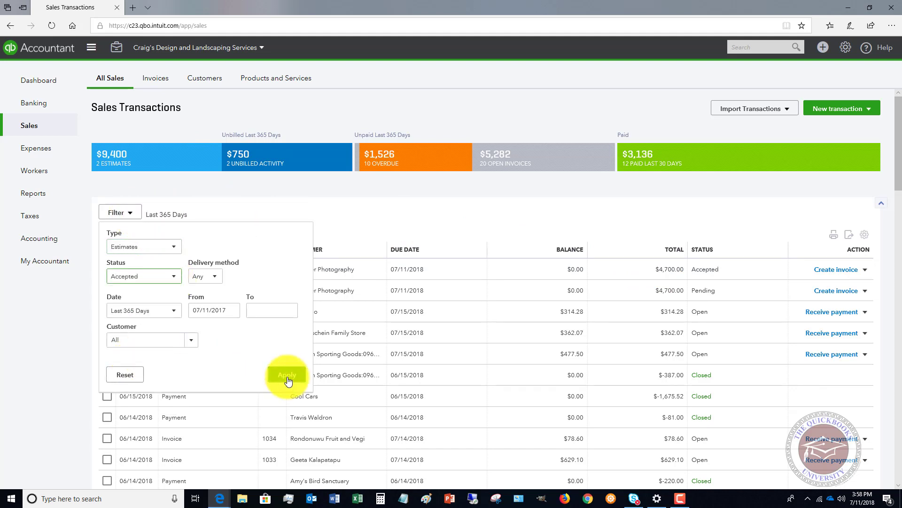
click(287, 374)
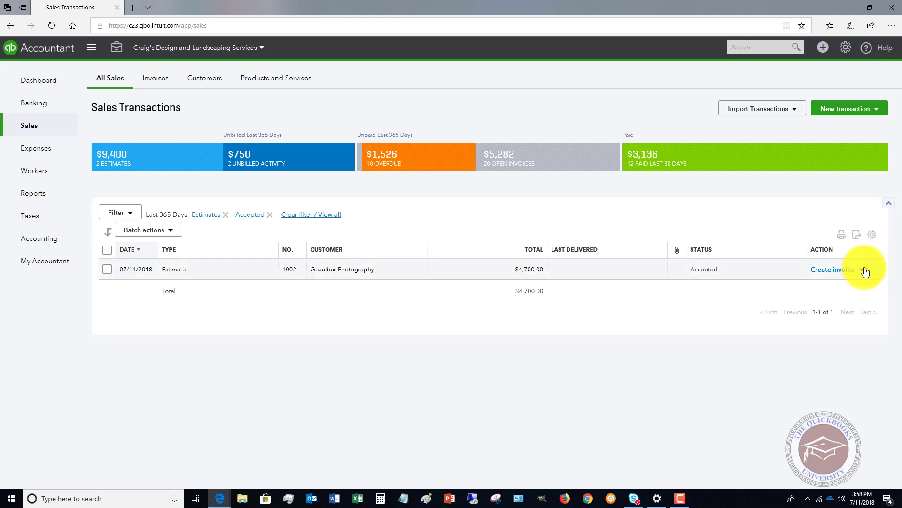
Invoice estimate 1002 at 10% of each line, giving a $470.00 total.
click(832, 271)
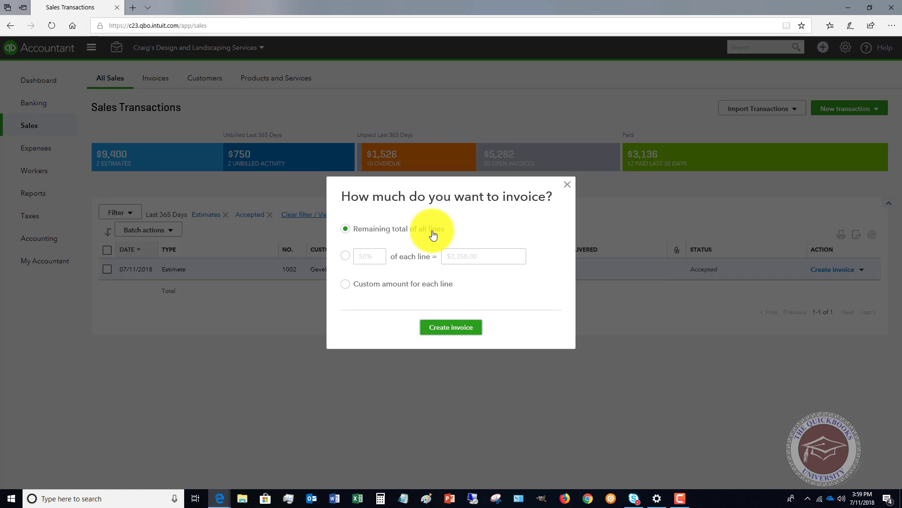
click(346, 256)
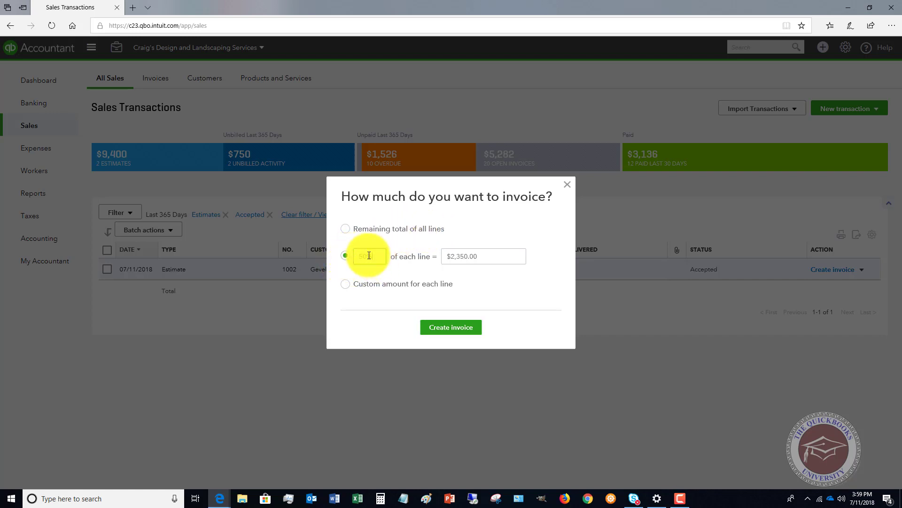
click(369, 255)
key(BackSpace)
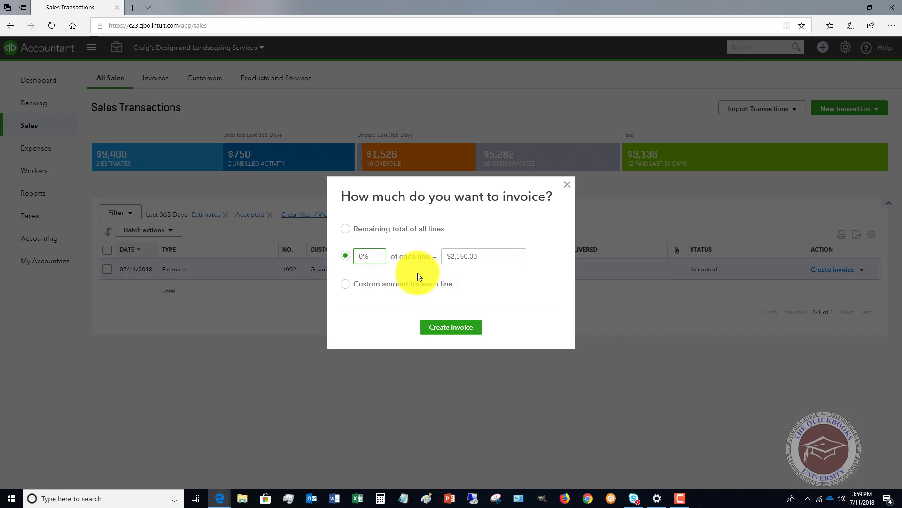
text(1)
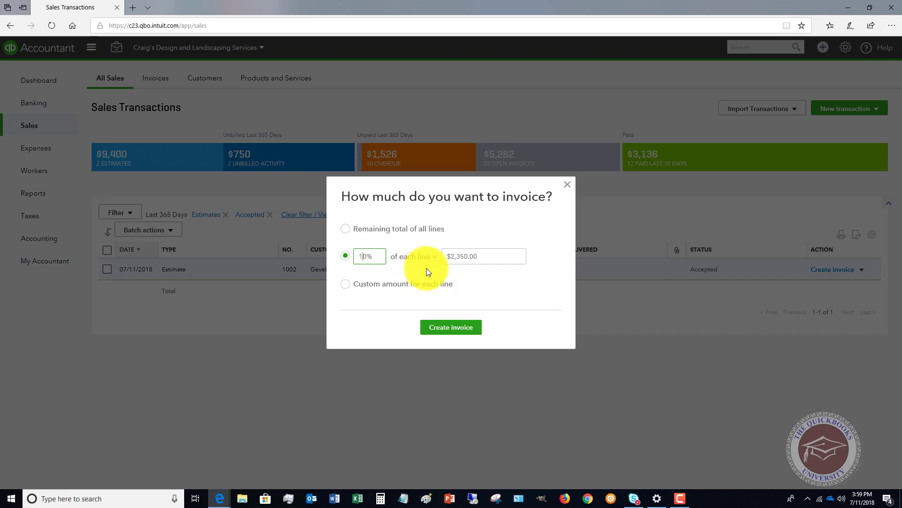
key(Tab)
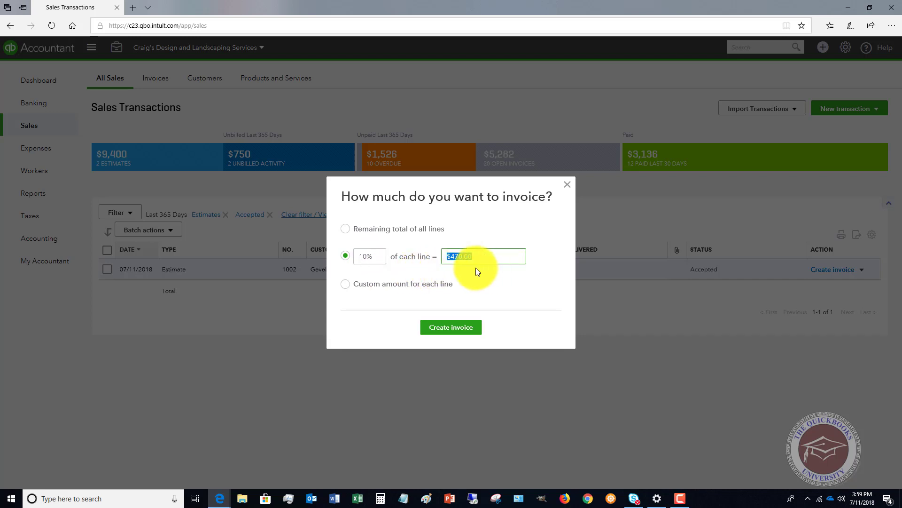
click(346, 284)
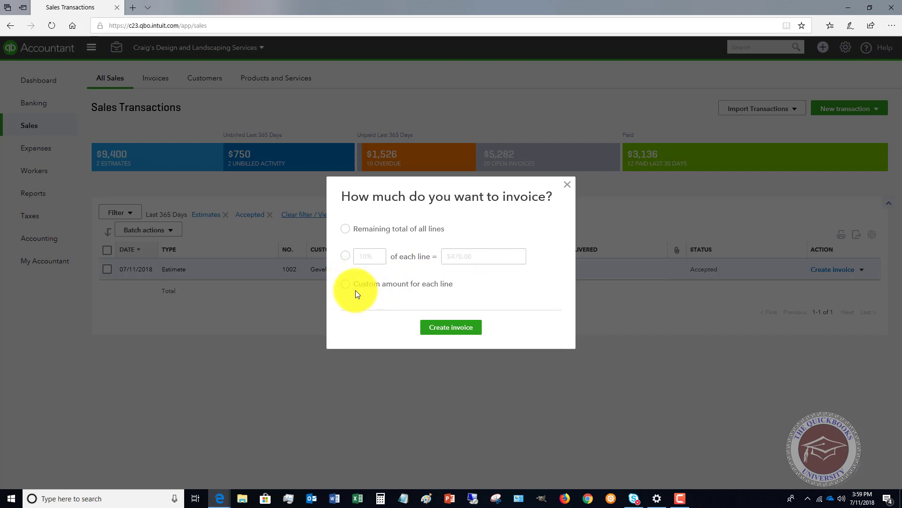
click(346, 255)
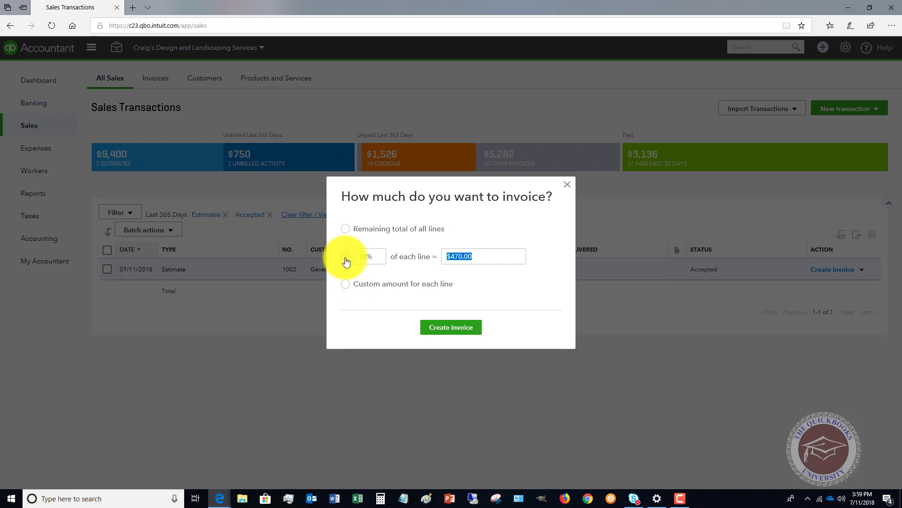
Create the $470.00 invoice and save and close it as invoice 1038.
click(452, 327)
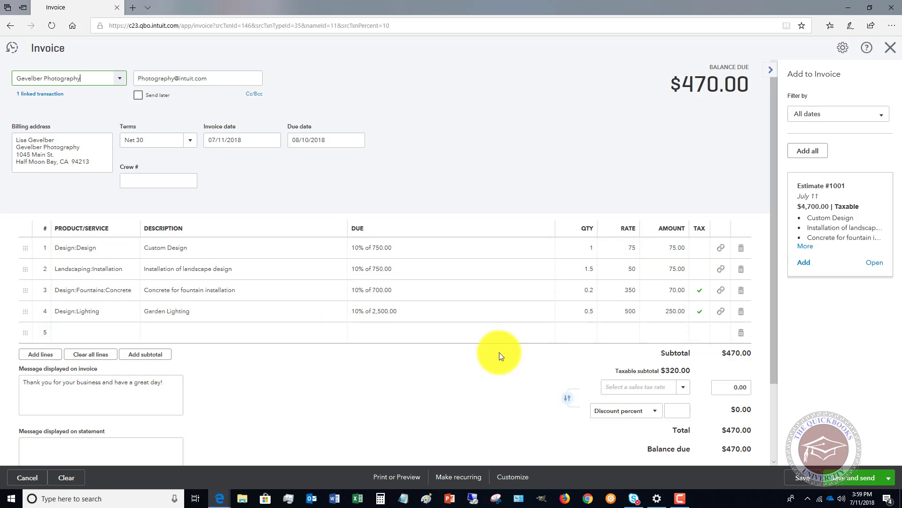
click(889, 477)
click(852, 447)
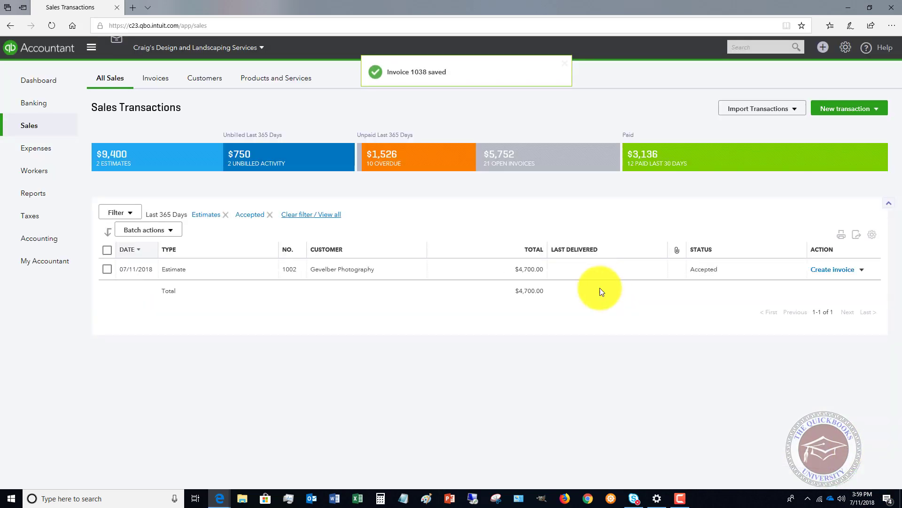
Create a new invoice from estimate 1002 using a custom amount for each line.
click(168, 152)
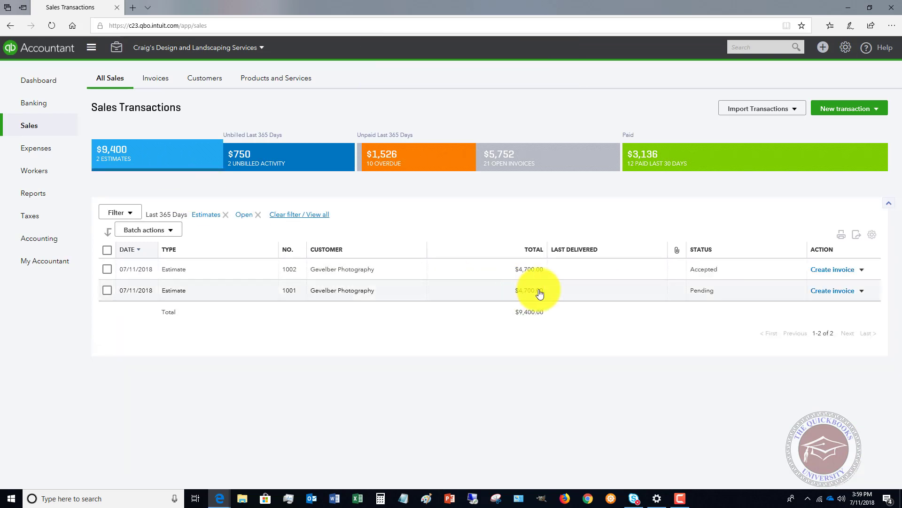
click(613, 272)
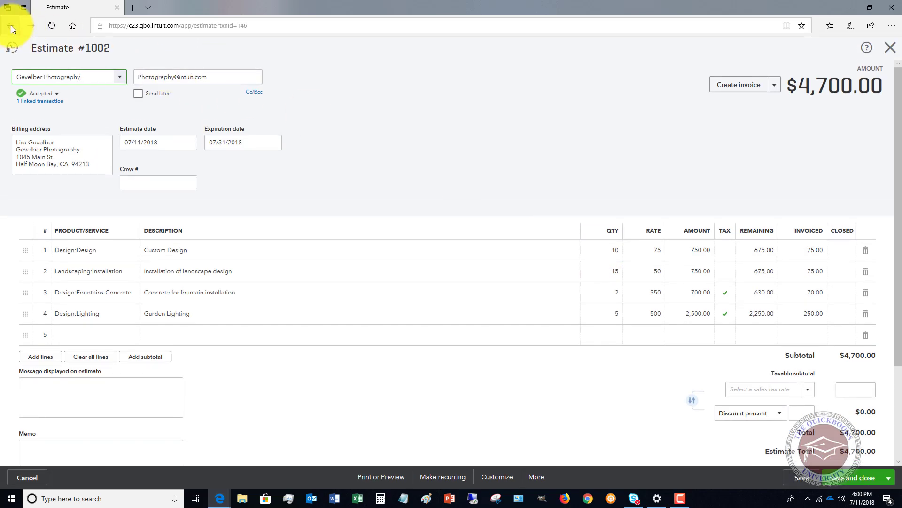
click(11, 25)
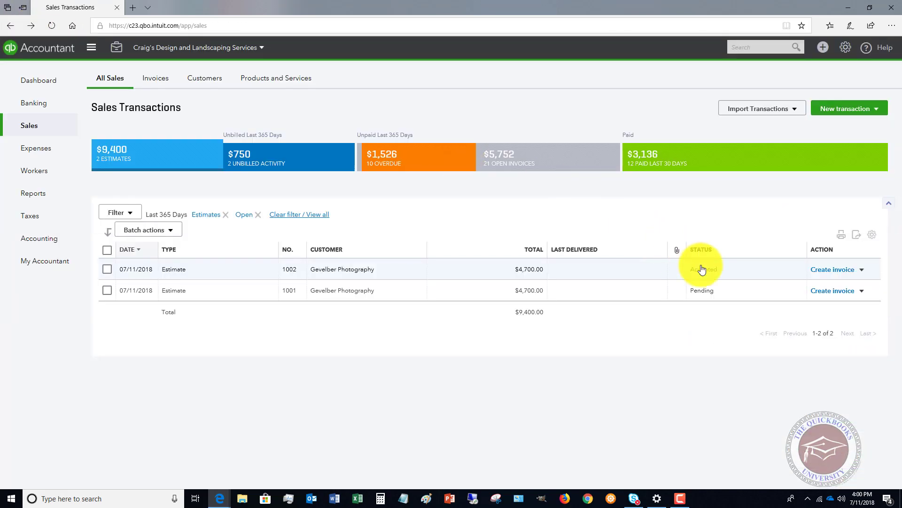
click(829, 270)
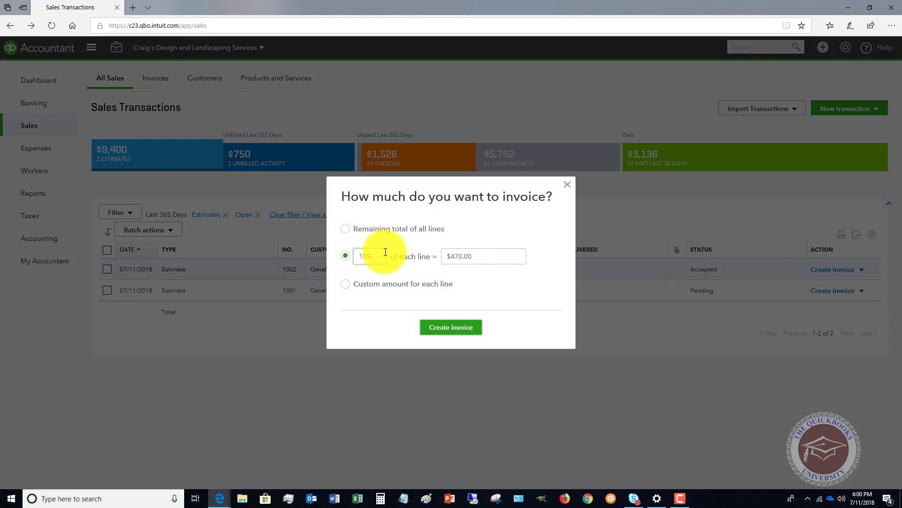
click(346, 285)
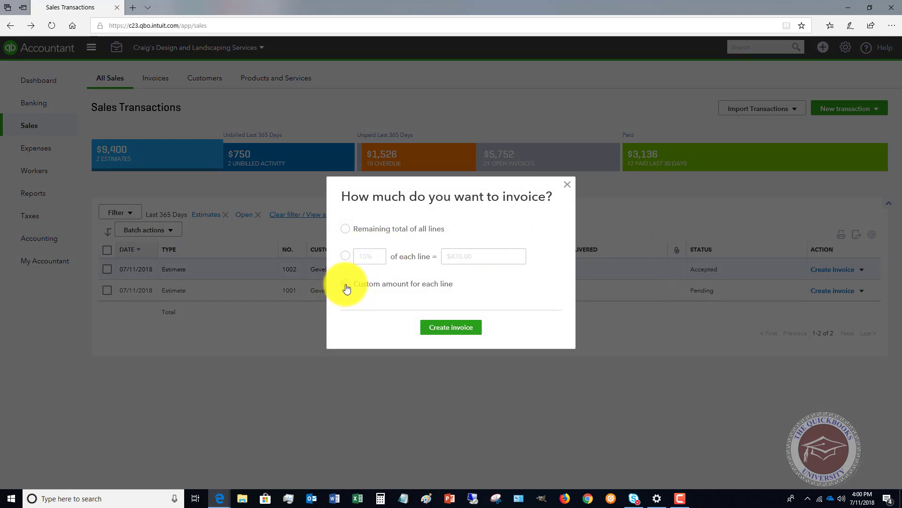
click(448, 327)
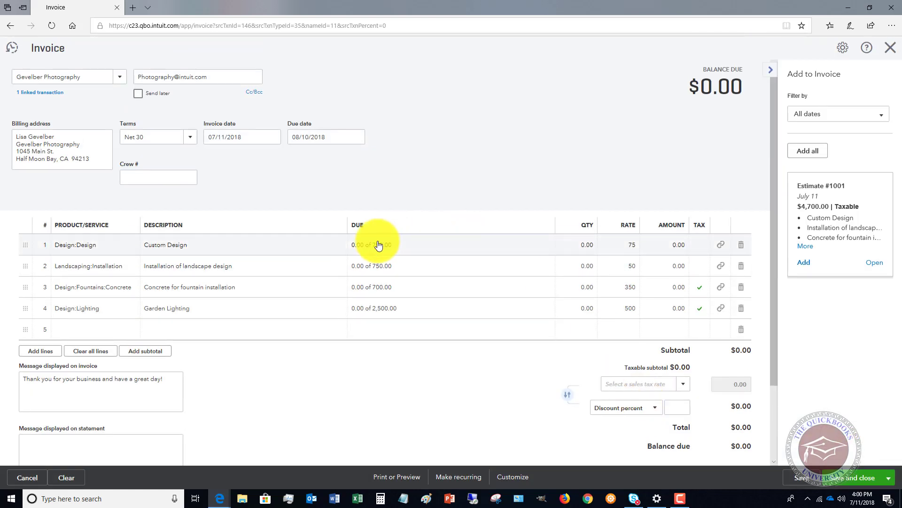
Bill line 1 by amount at 200 and line 2 at 150.
click(581, 249)
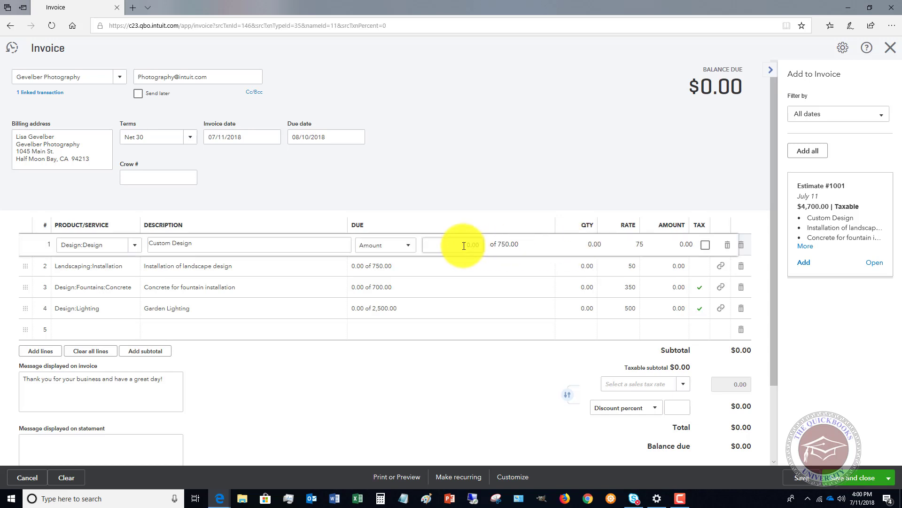
click(410, 248)
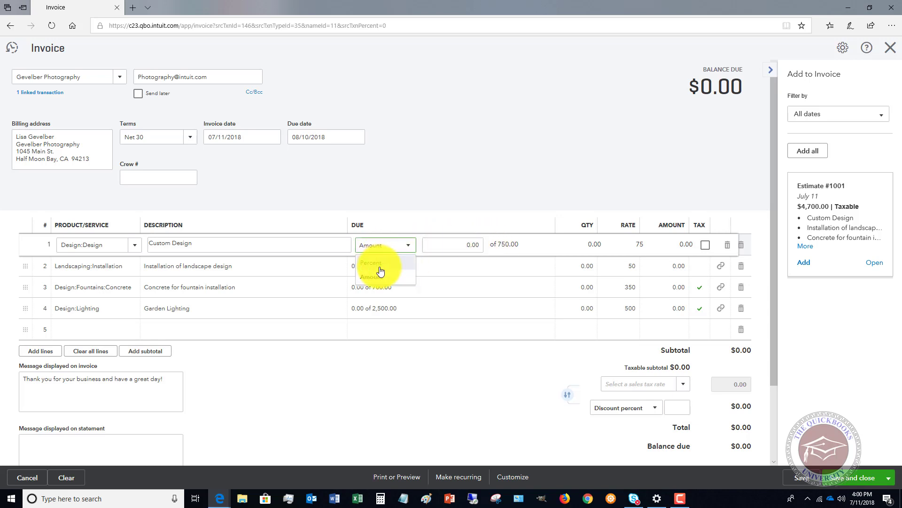
click(382, 246)
click(463, 243)
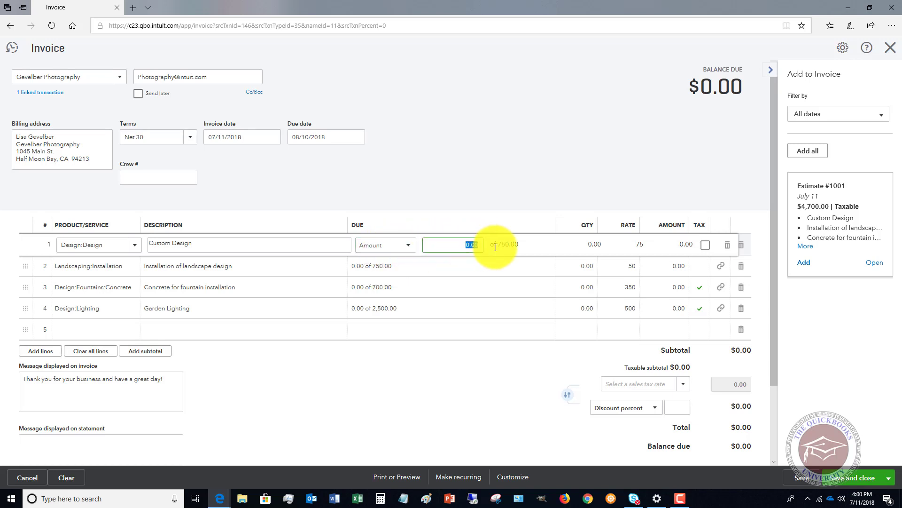
text(200)
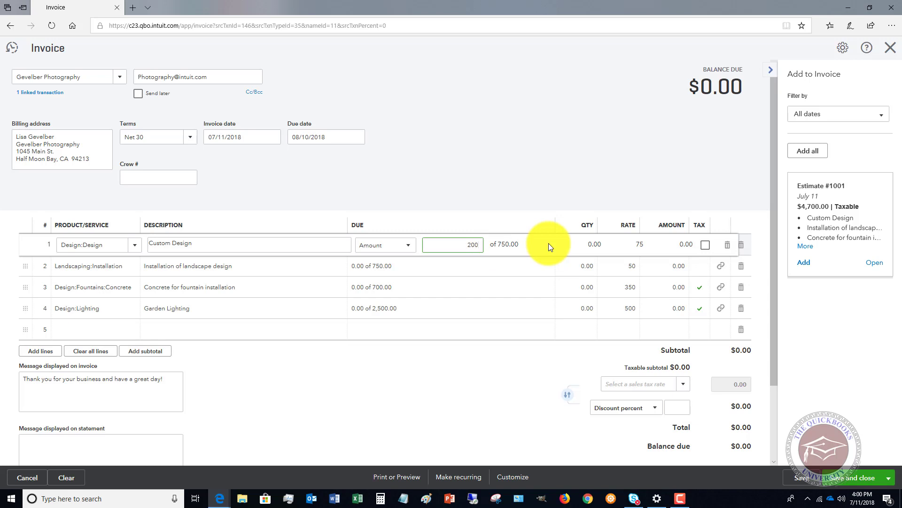
click(463, 265)
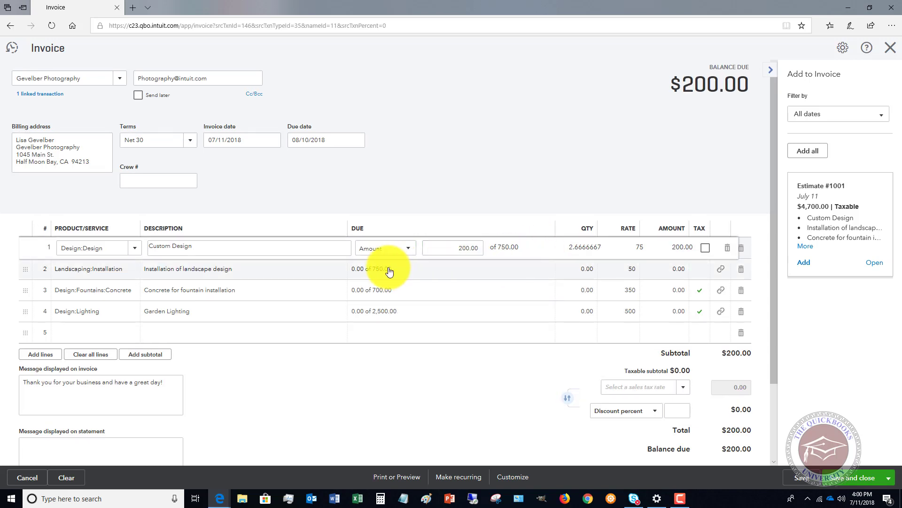
click(470, 268)
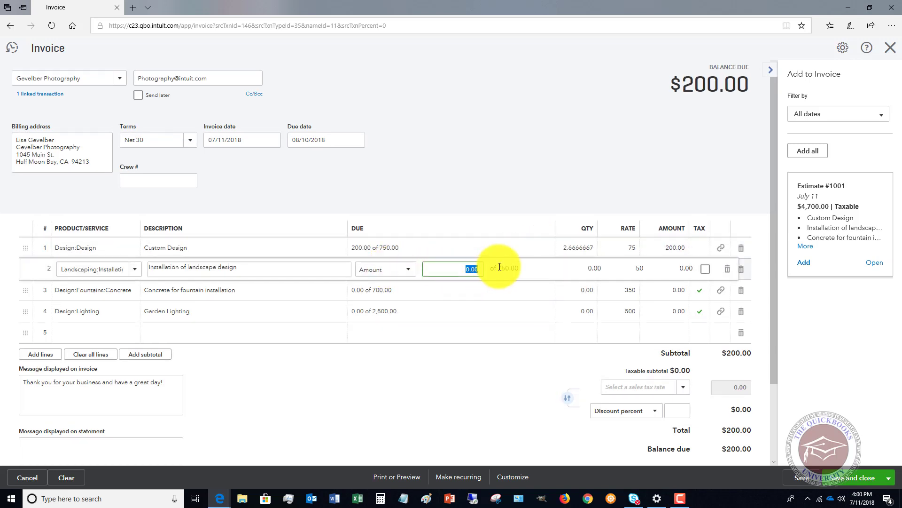
text(150)
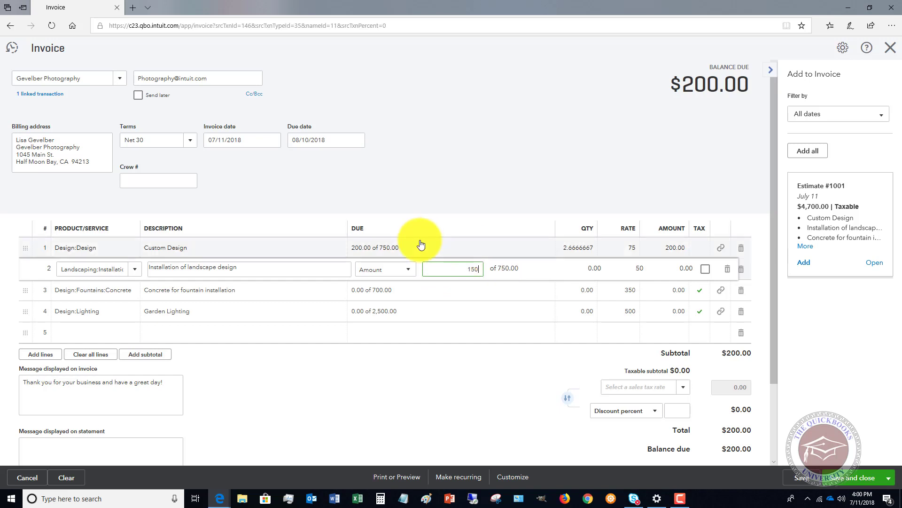
click(376, 290)
Bill 300 on line 3 and 1,000 on Garden Lighting, then save the $1,650 invoice.
click(463, 292)
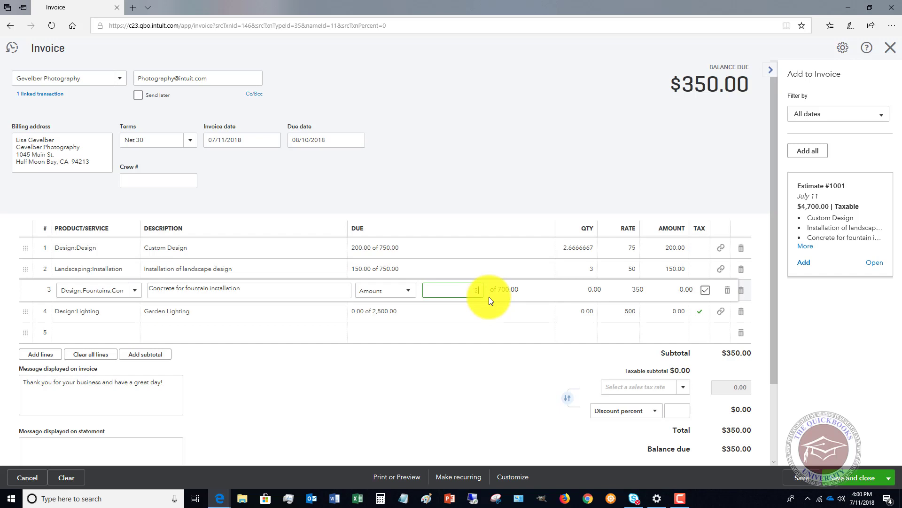
click(373, 310)
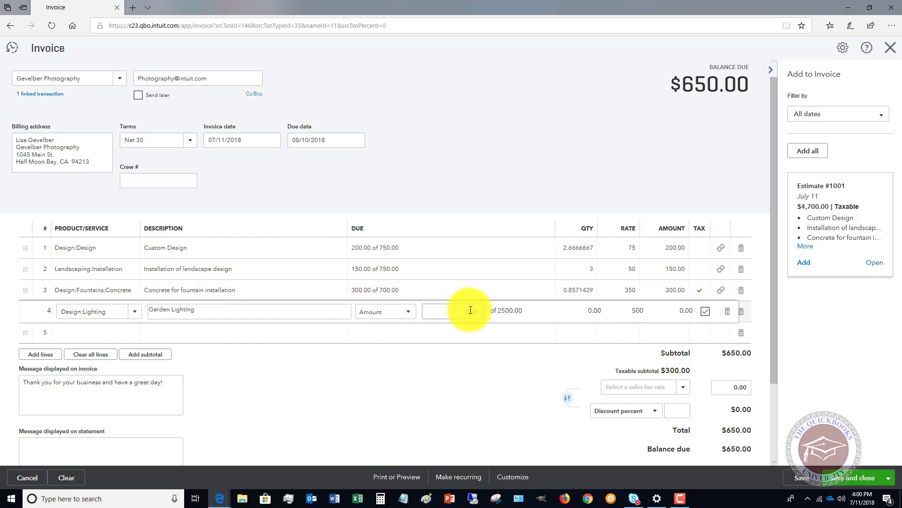
click(474, 311)
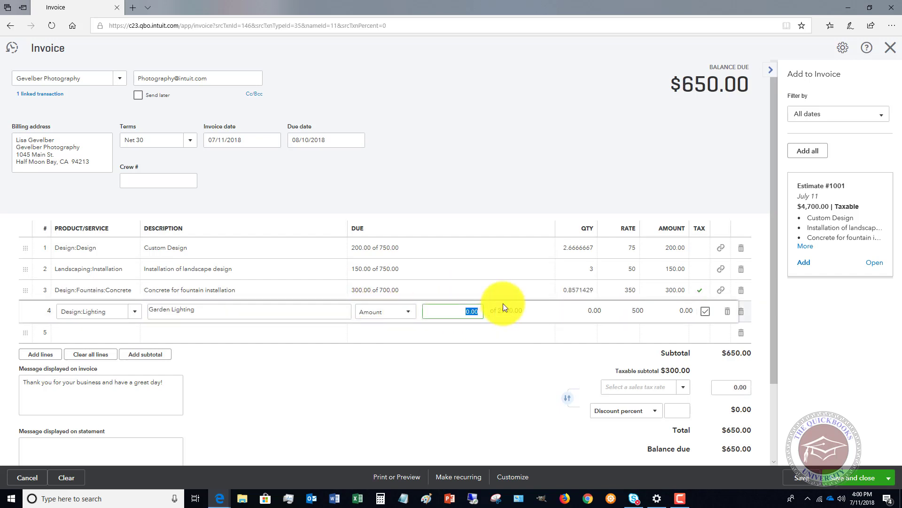
text(1000)
click(523, 317)
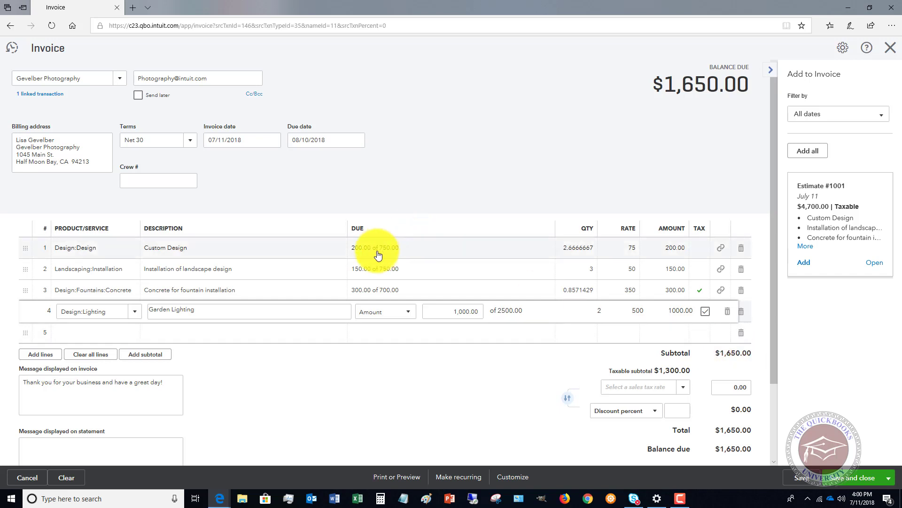
scroll(380, 286, down, 2)
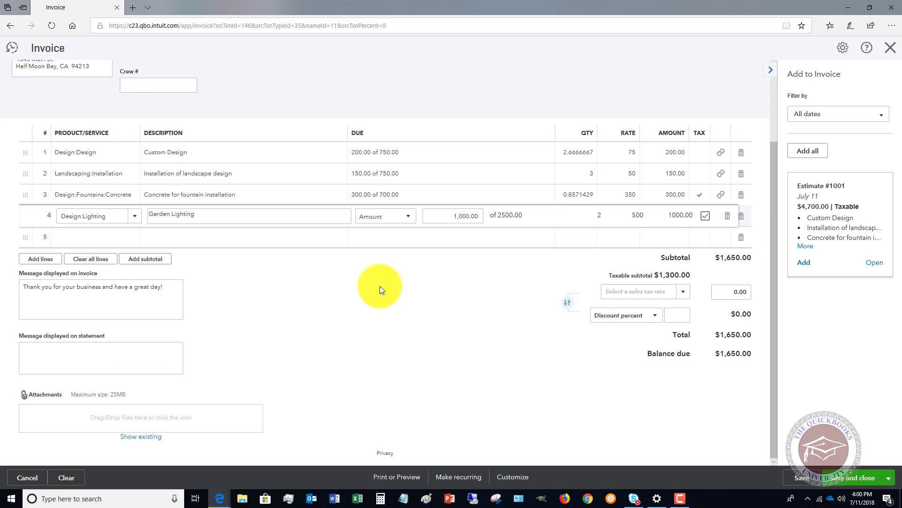
scroll(379, 285, up, 1)
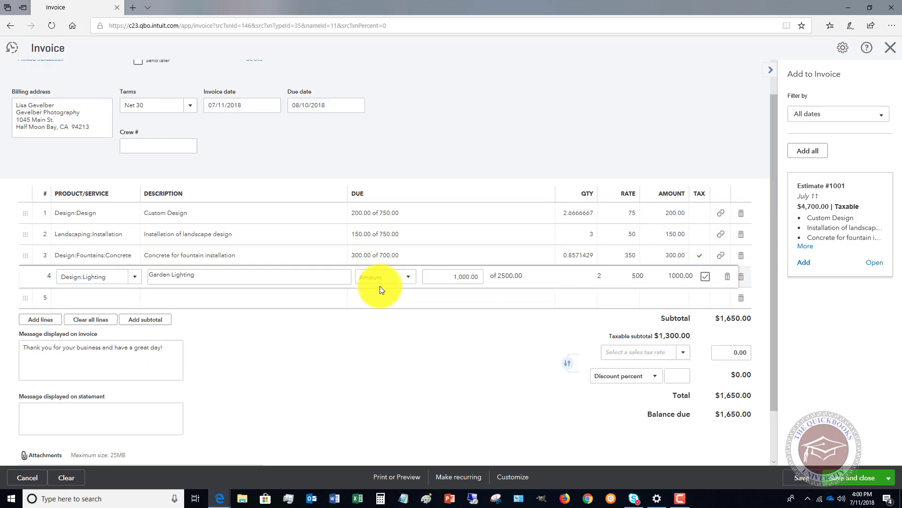
click(859, 477)
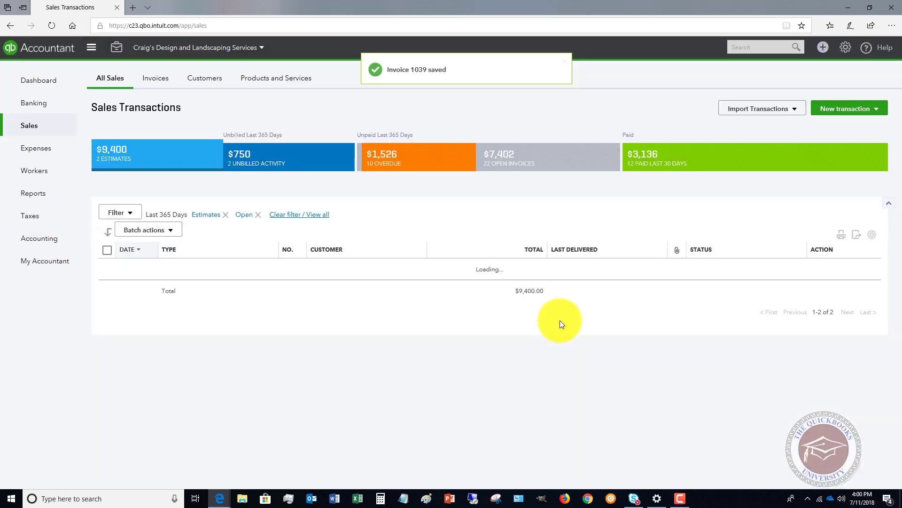